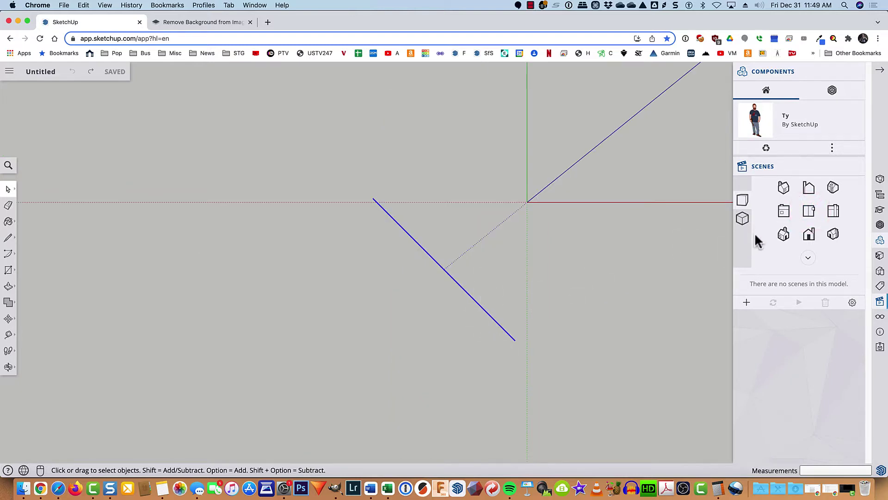
Examine the Ty figure from an isometric view and from orbited angles.
{"action": "left_click", "coordinate": [784, 235]}
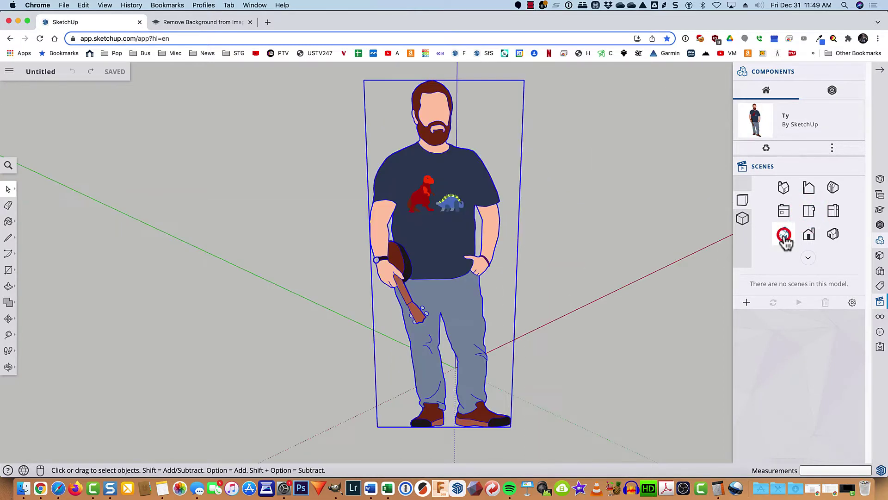
{"action": "left_click", "coordinate": [637, 276]}
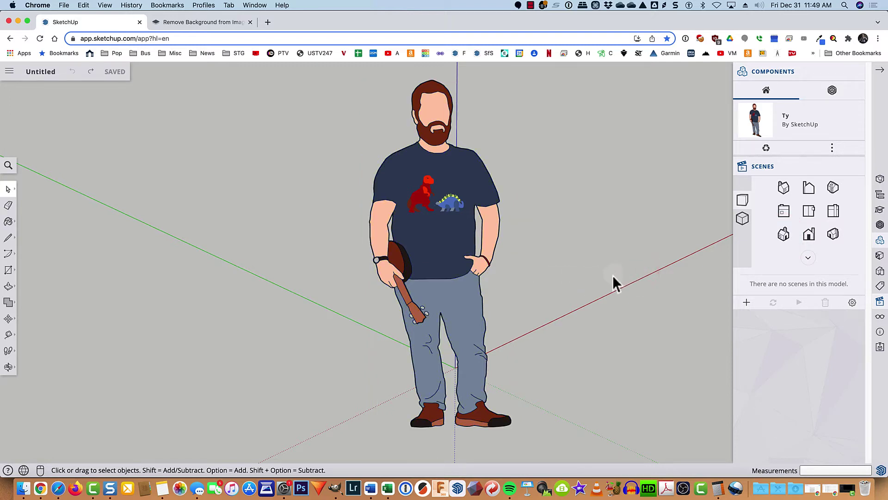
{"action": "middle_click_drag", "start_coordinate": [615, 283], "coordinate": [650, 271]}
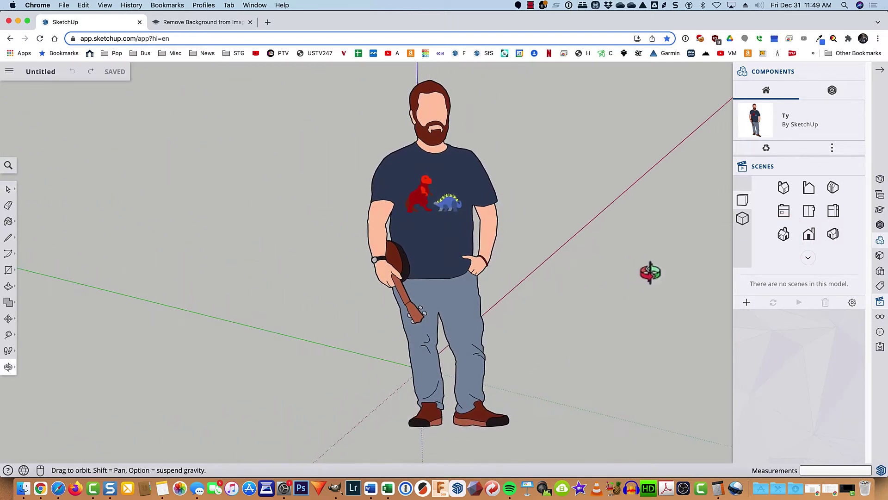
{"action": "middle_click_drag", "start_coordinate": [302, 289], "coordinate": [278, 291]}
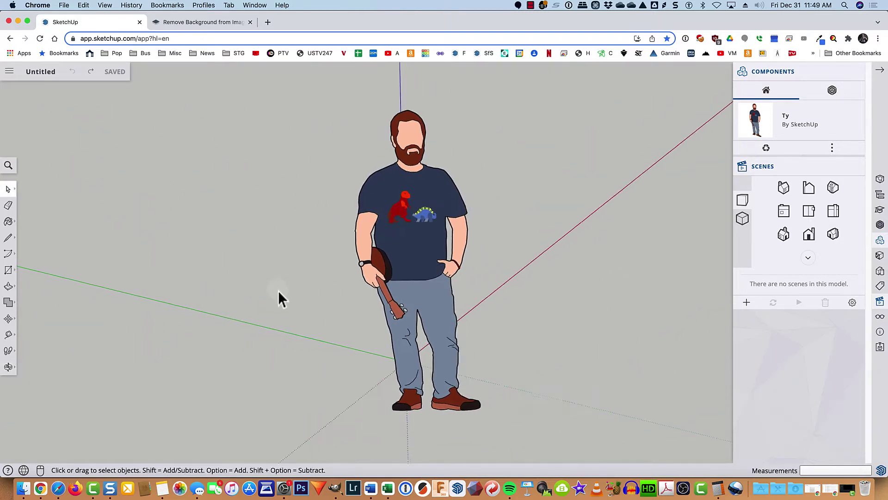
{"action": "scroll", "coordinate": [279, 291], "scroll_direction": "down", "scroll_amount": 2}
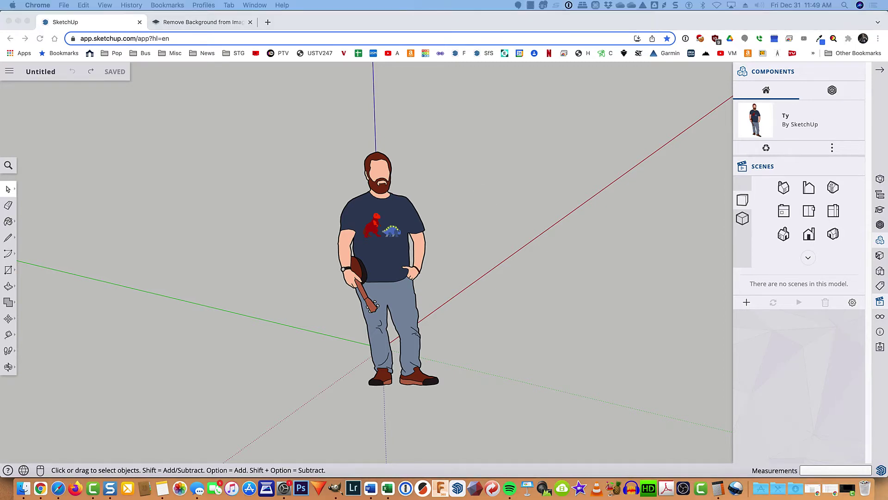
Try importing Wallace and Grommet.jpg with its white background into the model as an image.
{"action": "left_click_drag", "start_coordinate": [887, 98], "coordinate": [684, 99]}
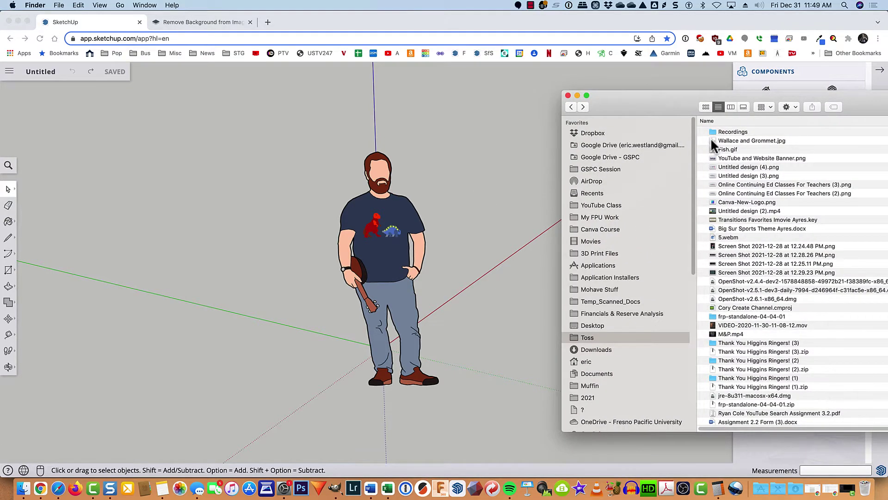
{"action": "mouse_move", "coordinate": [711, 140]}
{"action": "left_mouse_down", "text": "ctrl"}
{"action": "mouse_move", "coordinate": [542, 171]}
{"action": "mouse_move", "coordinate": [357, 175]}
{"action": "mouse_move", "coordinate": [287, 224]}
{"action": "left_mouse_up", "text": "ctrl"}
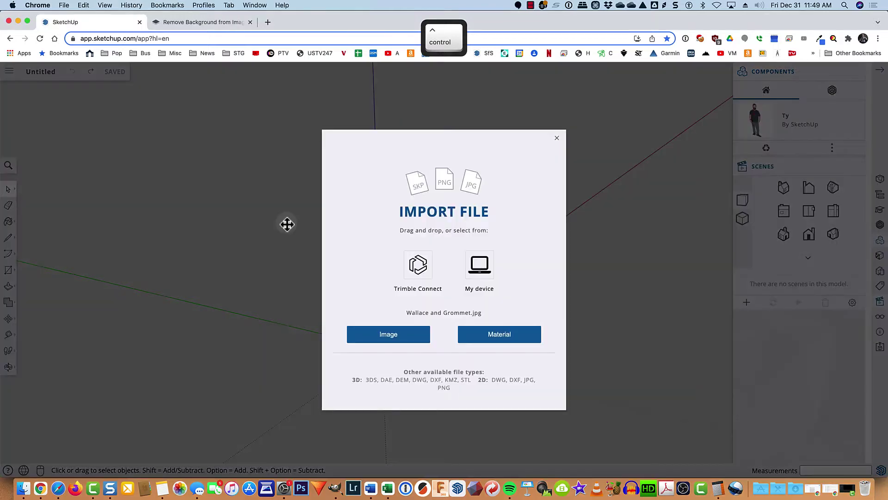
{"action": "left_click", "coordinate": [390, 336]}
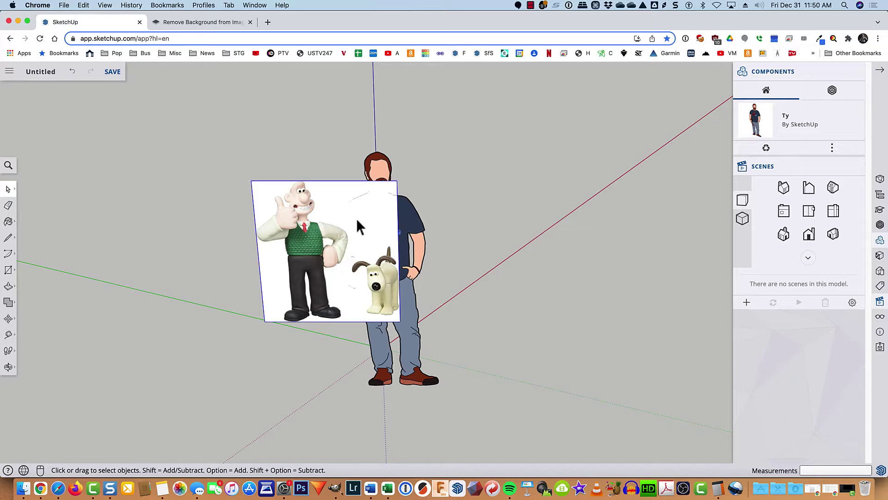
{"action": "key", "text": "super+z"}
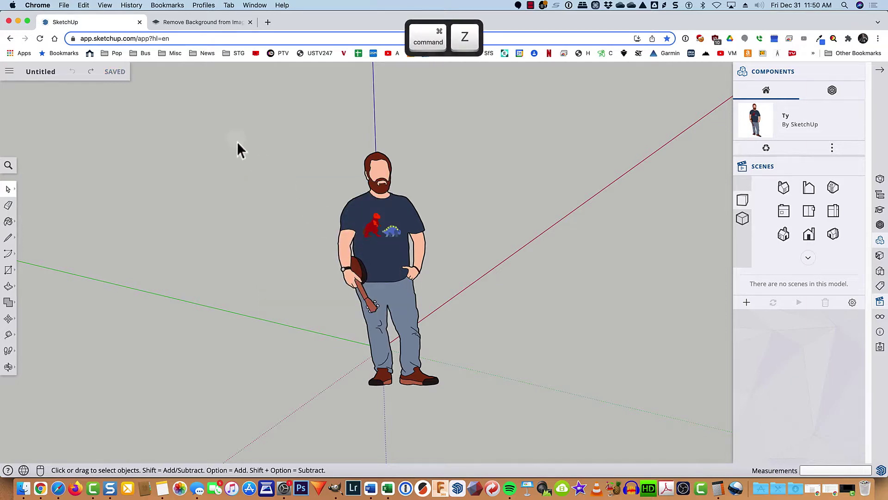
Remove the background from Wallace and Grommet.jpg on the remove.bg site and download the 425 × 447 preview image.
{"action": "left_click", "coordinate": [208, 23]}
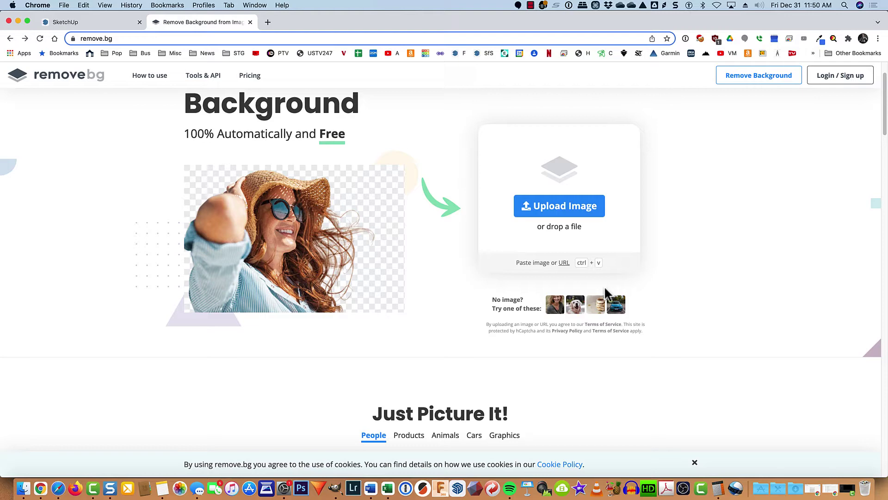
{"action": "left_click", "coordinate": [23, 488]}
{"action": "left_click_drag", "start_coordinate": [588, 96], "coordinate": [671, 100]}
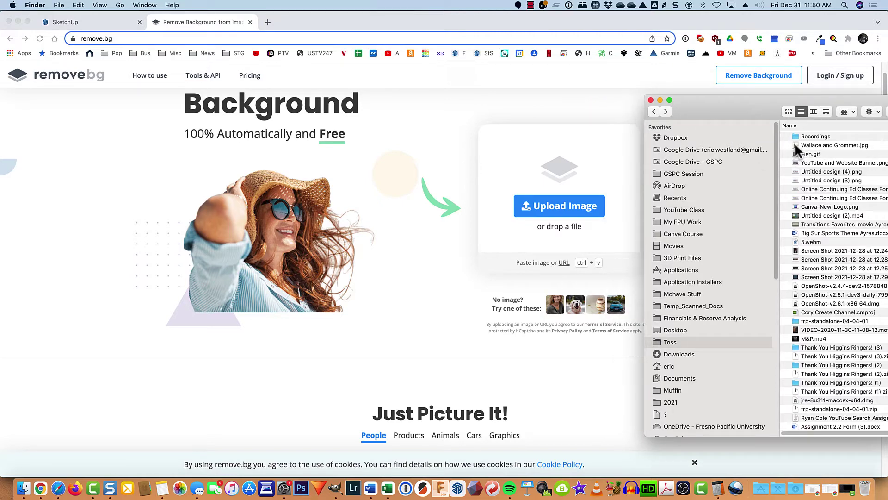
{"action": "left_click_drag", "start_coordinate": [796, 147], "coordinate": [547, 194]}
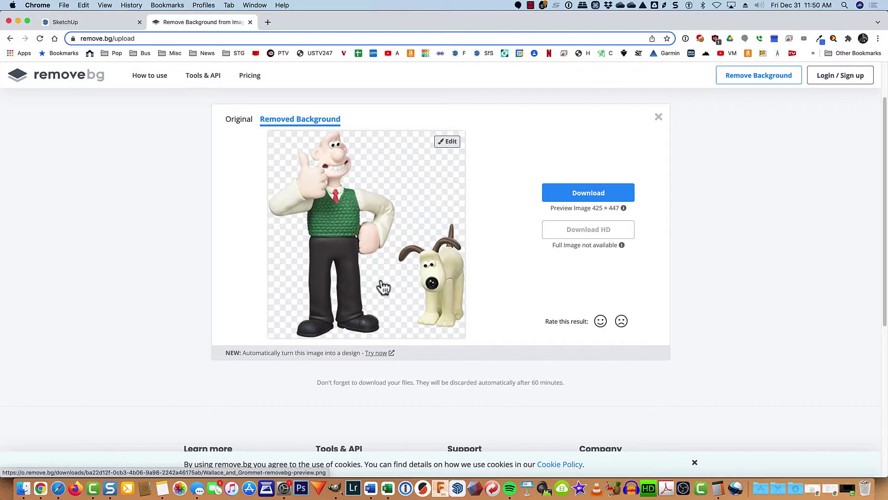
{"action": "left_click", "coordinate": [579, 194]}
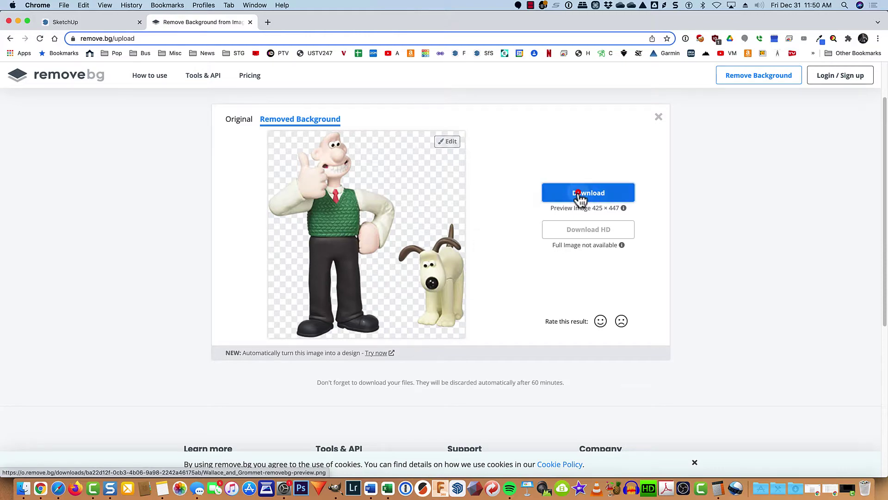
{"action": "key", "text": "Return"}
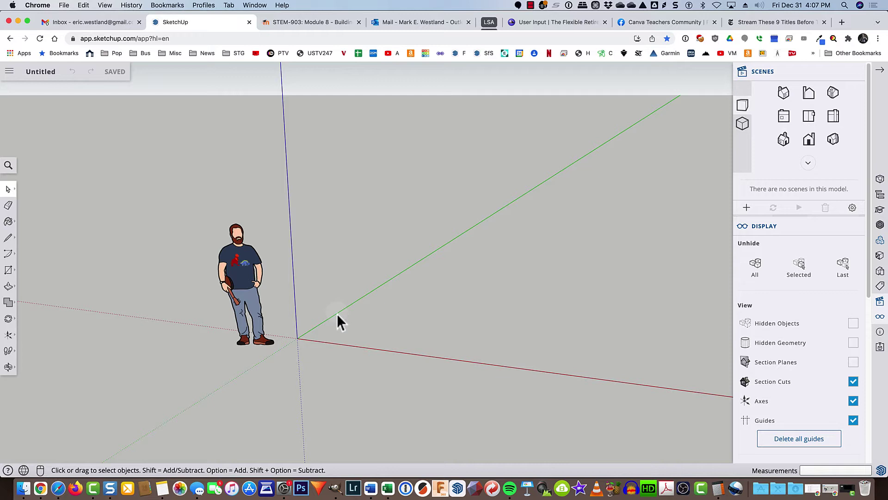
Select the Ty figure and switch the model to the top view with clear space around the origin.
{"action": "left_click", "coordinate": [238, 273]}
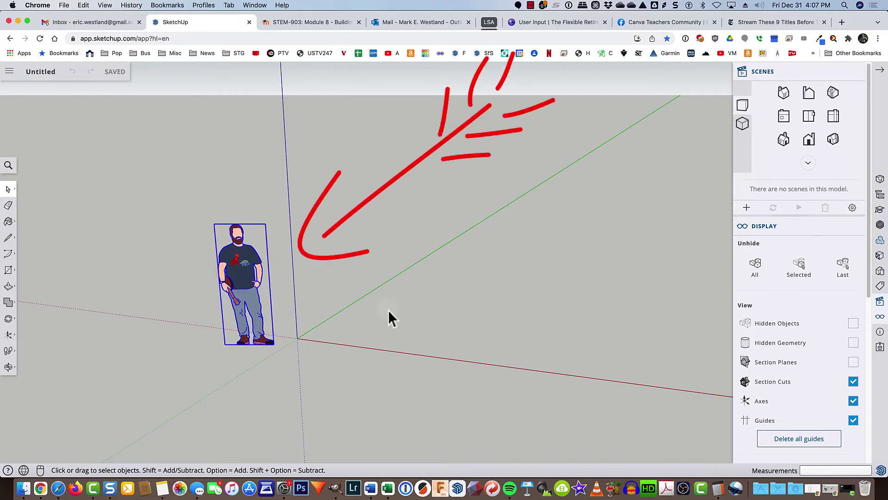
{"action": "left_click", "coordinate": [804, 117]}
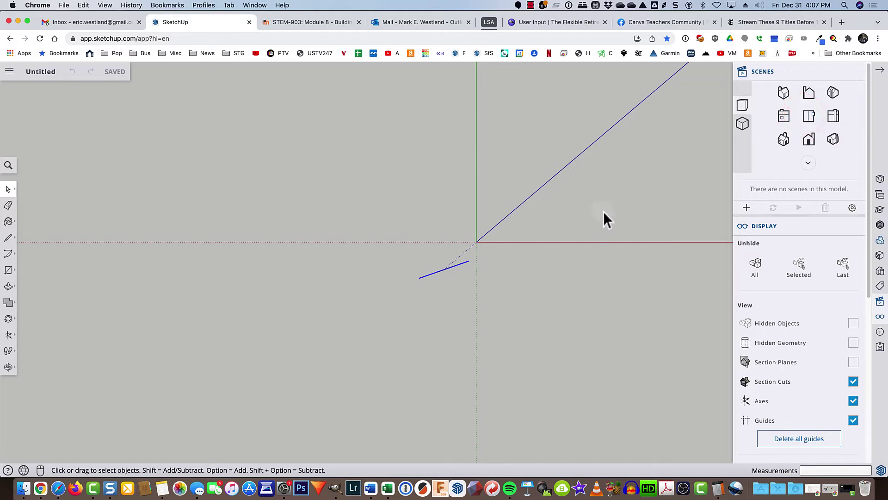
{"action": "middle_click_drag", "start_coordinate": [604, 210], "coordinate": [598, 210], "text": "shift"}
{"action": "left_click_drag", "start_coordinate": [598, 210], "coordinate": [446, 292], "text": "shift"}
{"action": "key", "text": "space"}
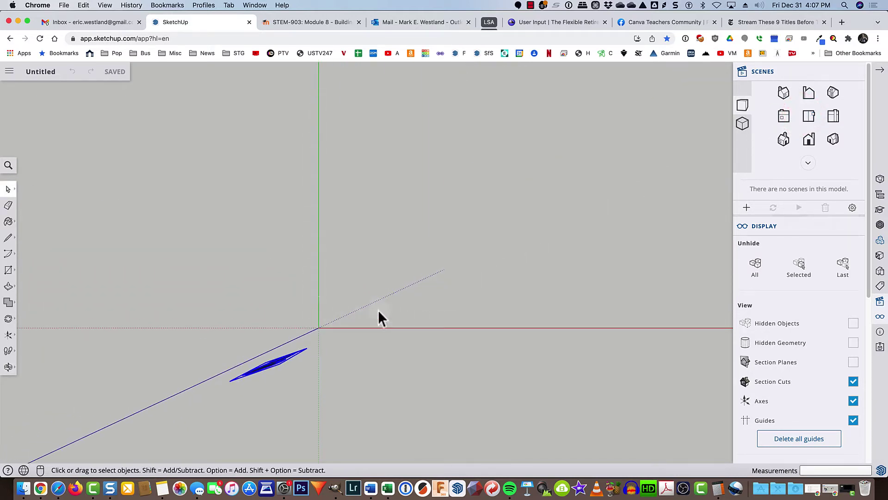
Import the background-free Wallace and Grommet PNG from the device as an image, placing its first corner at the origin.
{"action": "left_click", "coordinate": [10, 71]}
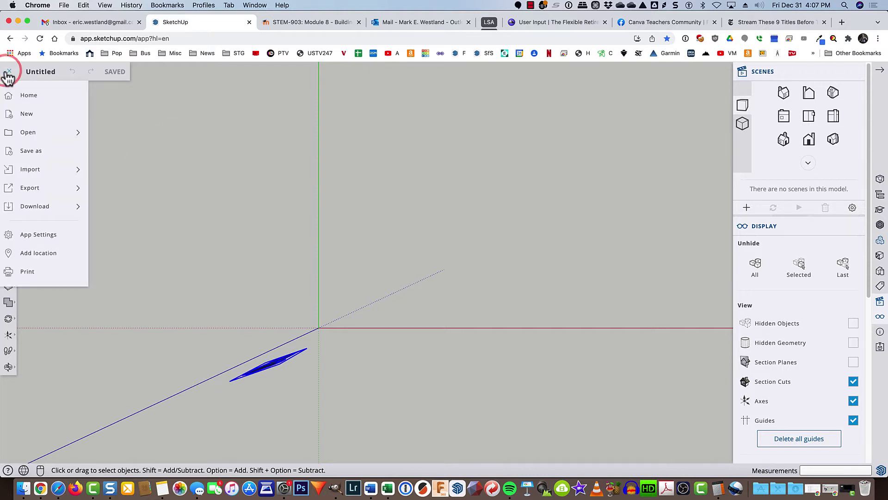
{"action": "mouse_move", "coordinate": [20, 170]}
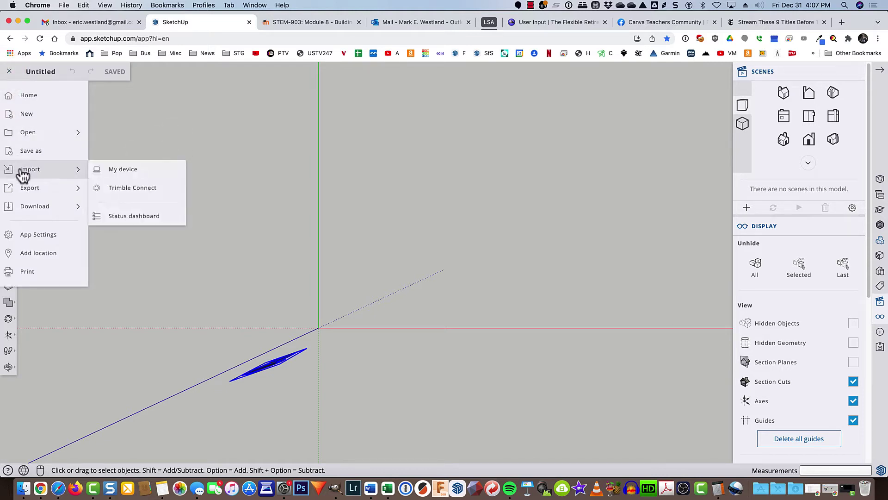
{"action": "left_click", "coordinate": [115, 171]}
{"action": "left_click", "coordinate": [445, 286]}
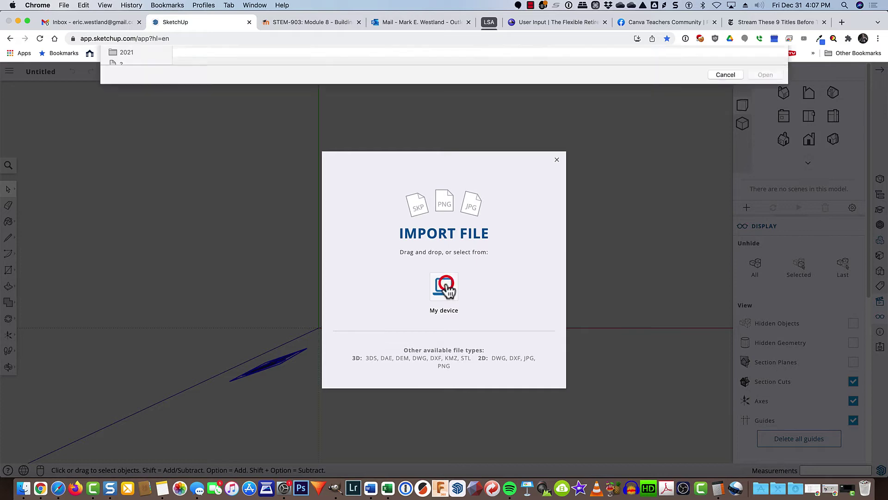
{"action": "double_click", "coordinate": [215, 89]}
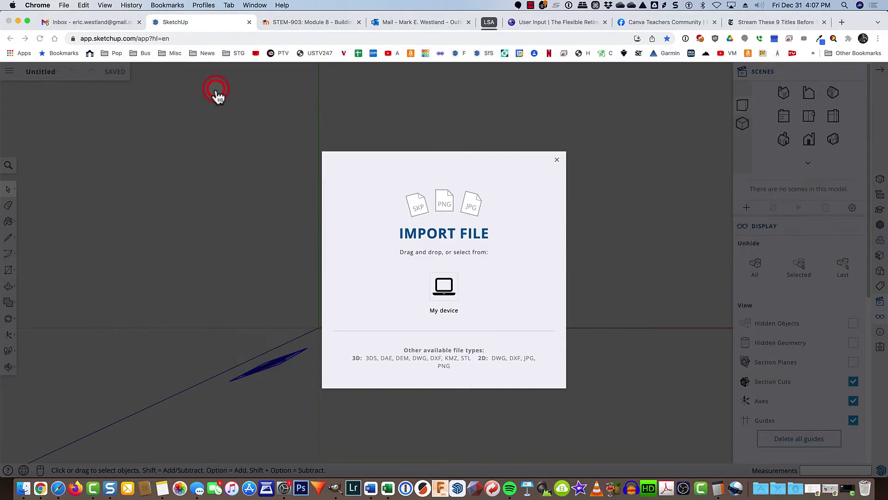
{"action": "left_click", "coordinate": [392, 355]}
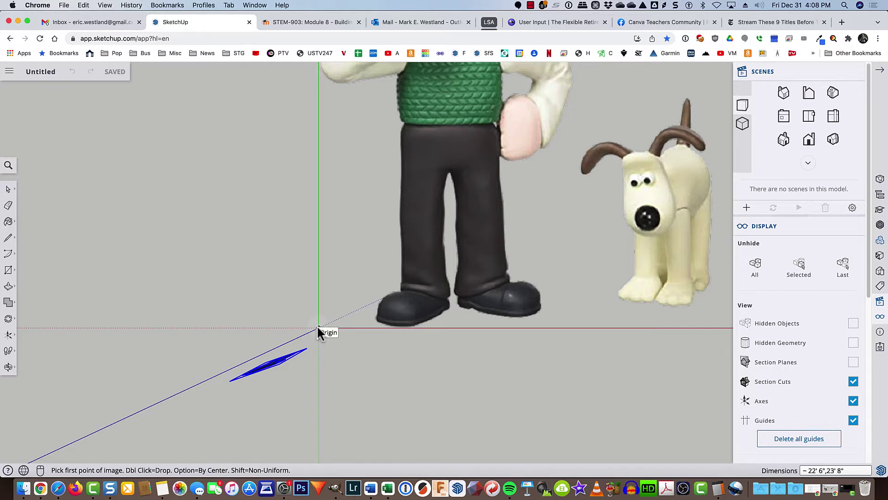
{"action": "left_click", "coordinate": [318, 327]}
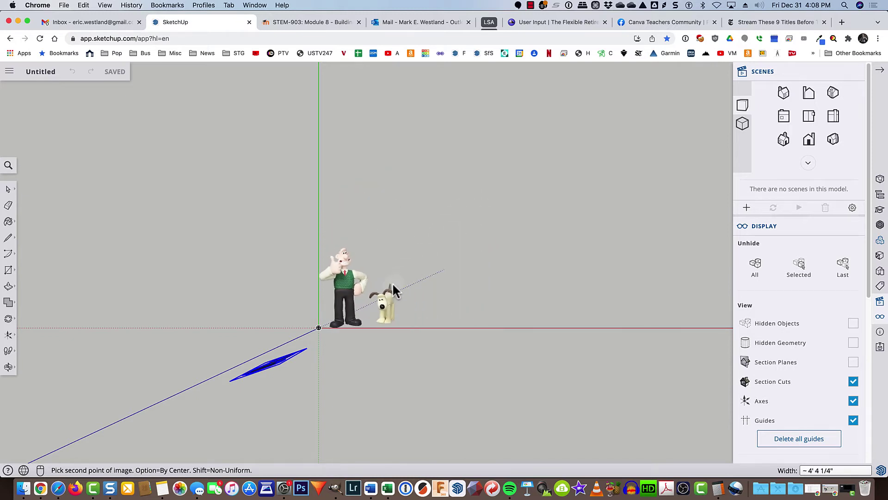
{"action": "left_click", "coordinate": [413, 264]}
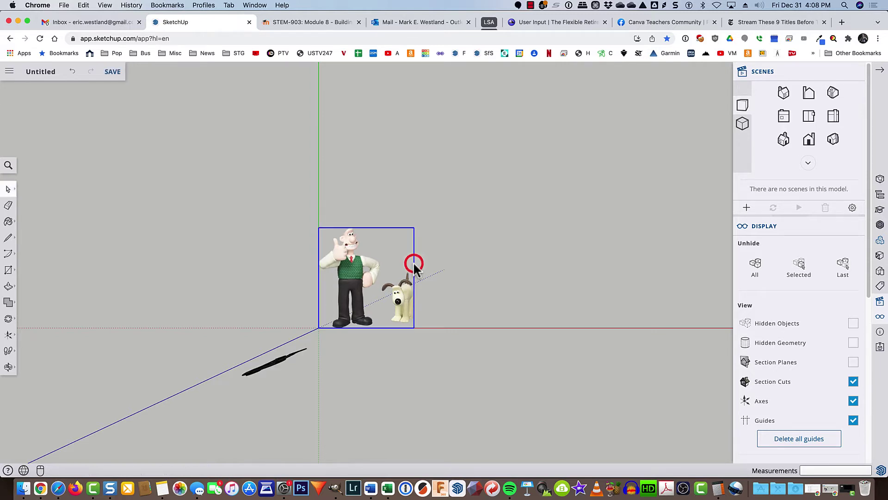
Examine the image lying flat on the ground beside the Ty figure from the isometric views.
{"action": "left_click", "coordinate": [782, 141]}
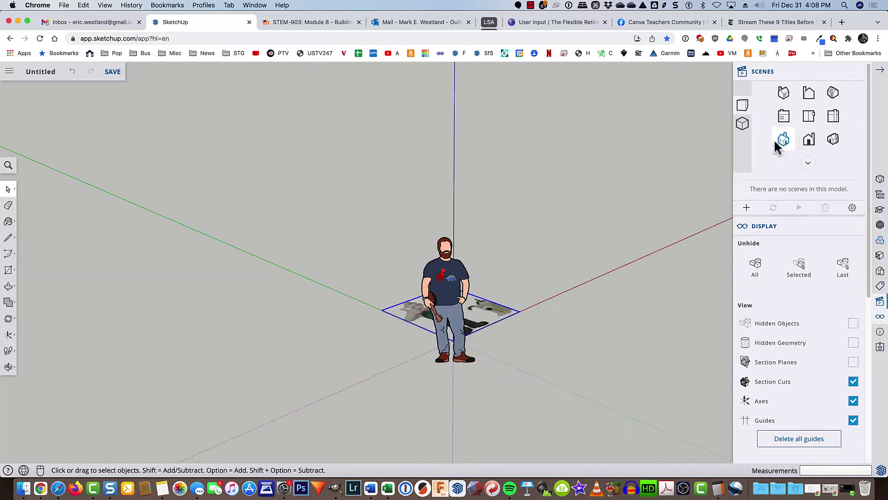
{"action": "left_click", "coordinate": [833, 139]}
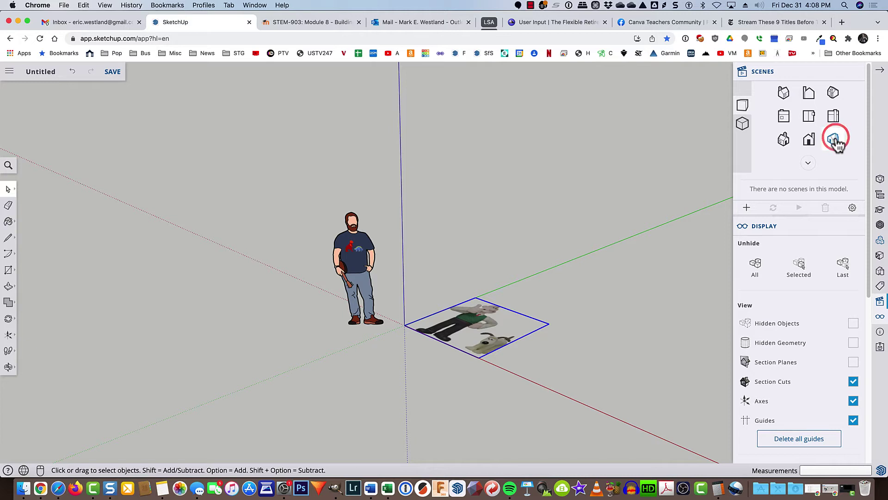
{"action": "scroll", "coordinate": [578, 348], "scroll_direction": "up", "scroll_amount": 5}
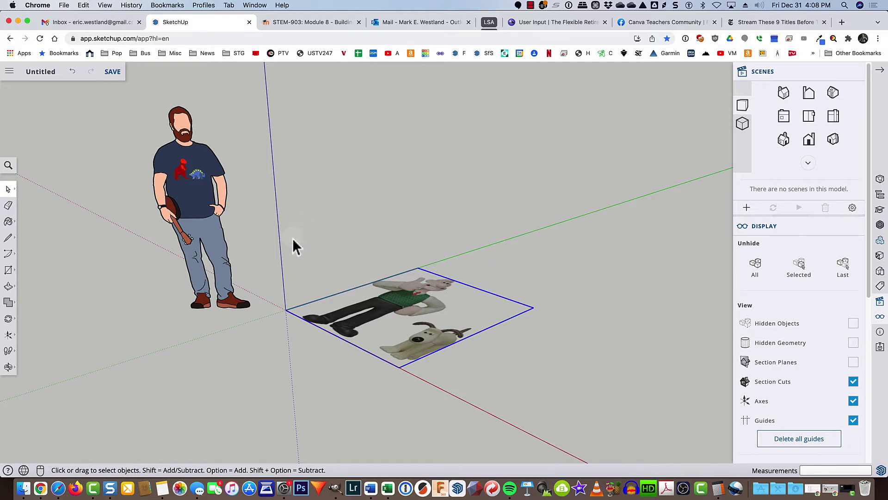
{"action": "key", "text": "q"}
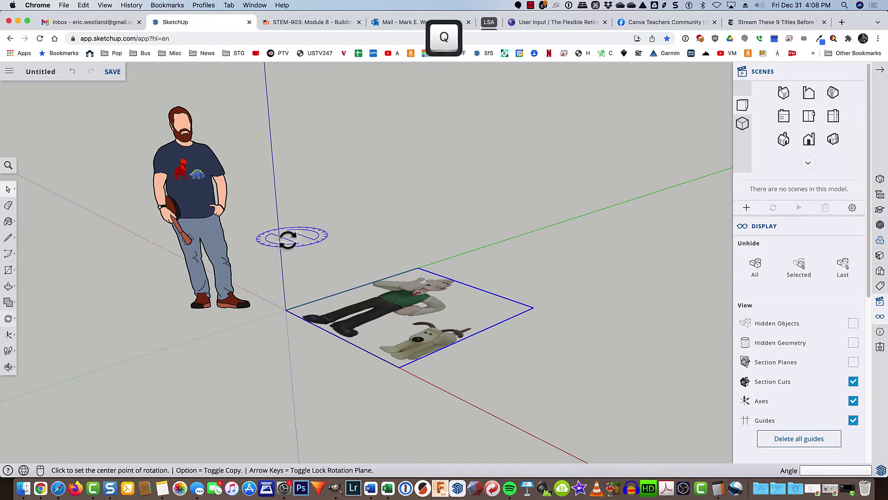
{"action": "left_click", "coordinate": [286, 309]}
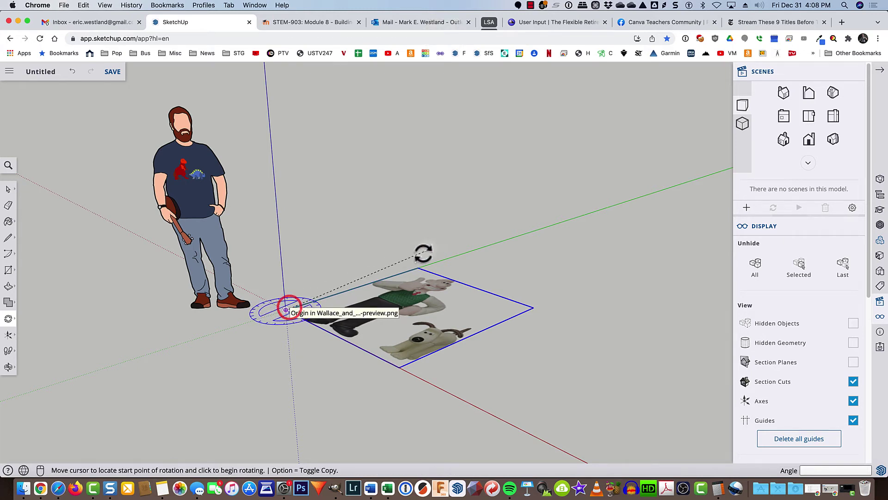
{"action": "left_click", "coordinate": [459, 255]}
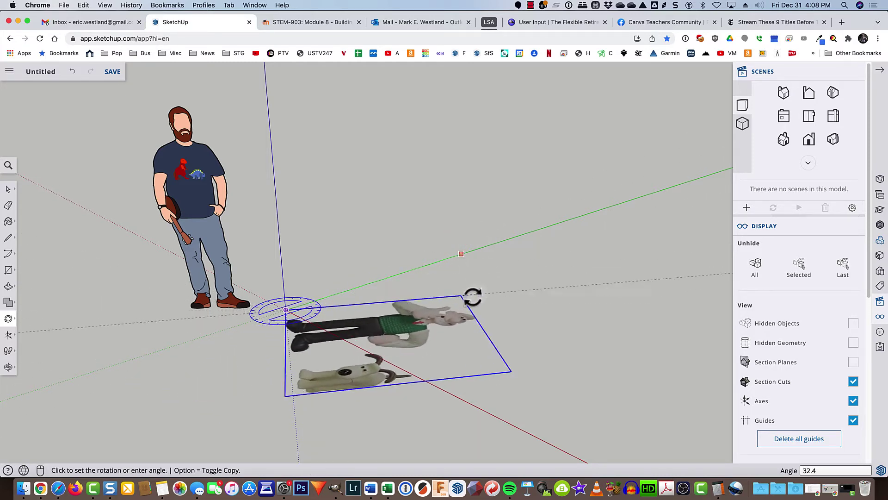
{"action": "key", "text": "Escape"}
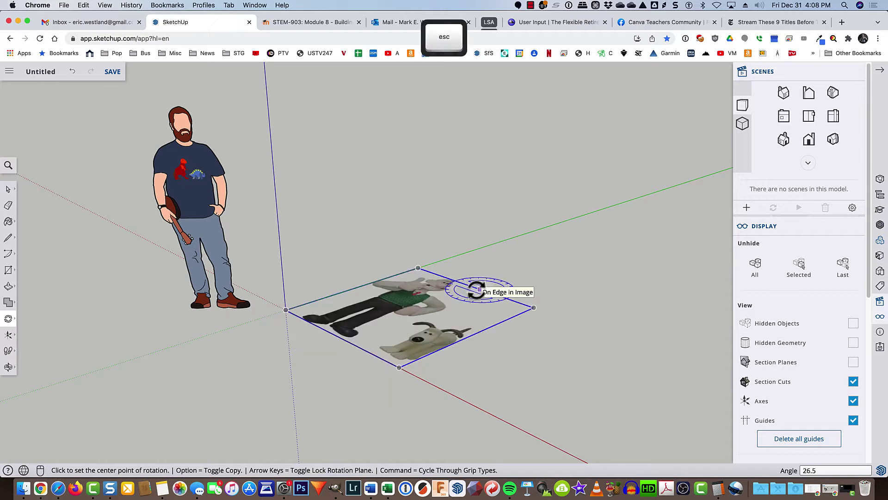
Rotate the Wallace and Grommet image 90° about the red axis at the origin to stand it upright.
{"action": "left_click", "coordinate": [285, 310]}
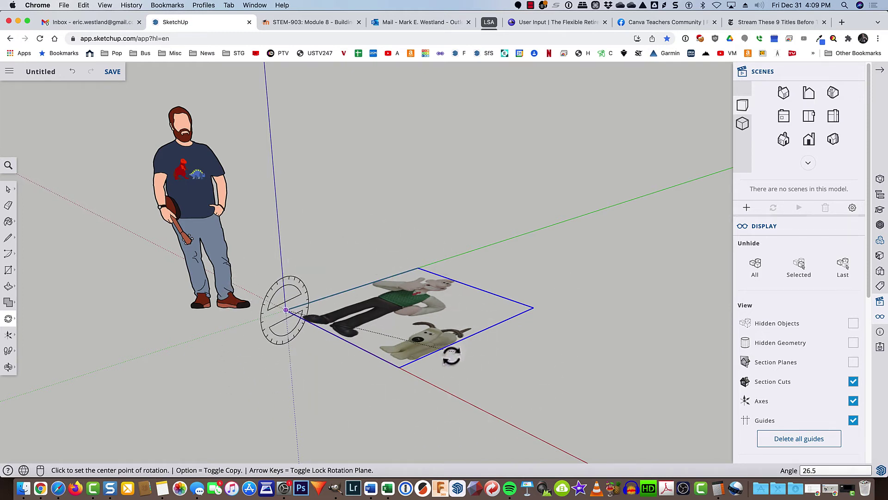
{"action": "left_click", "coordinate": [444, 392]}
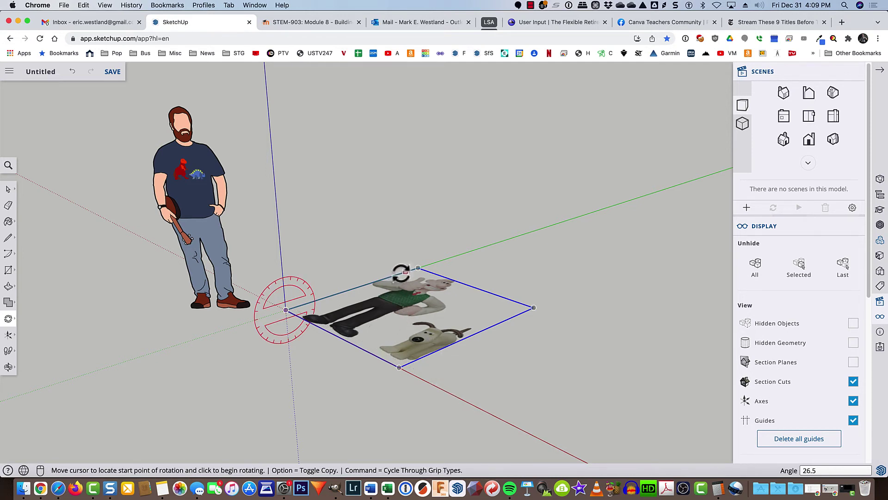
{"action": "left_click", "coordinate": [418, 267]}
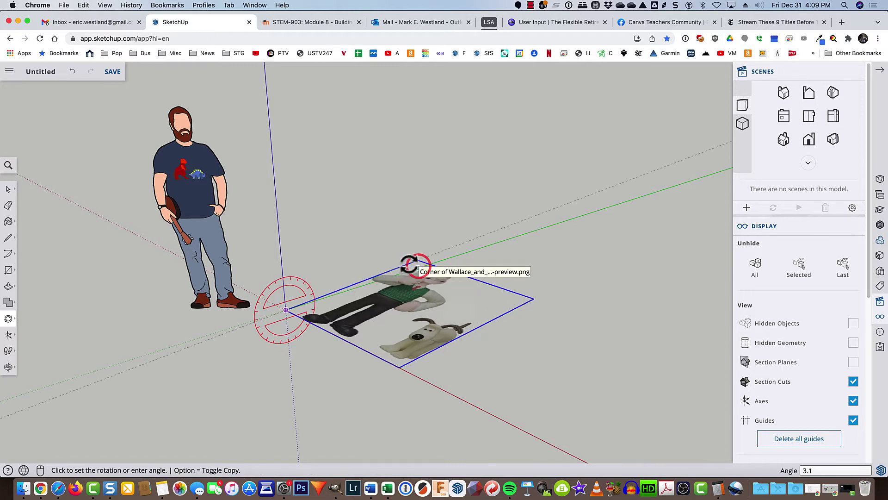
{"action": "left_click", "coordinate": [270, 246]}
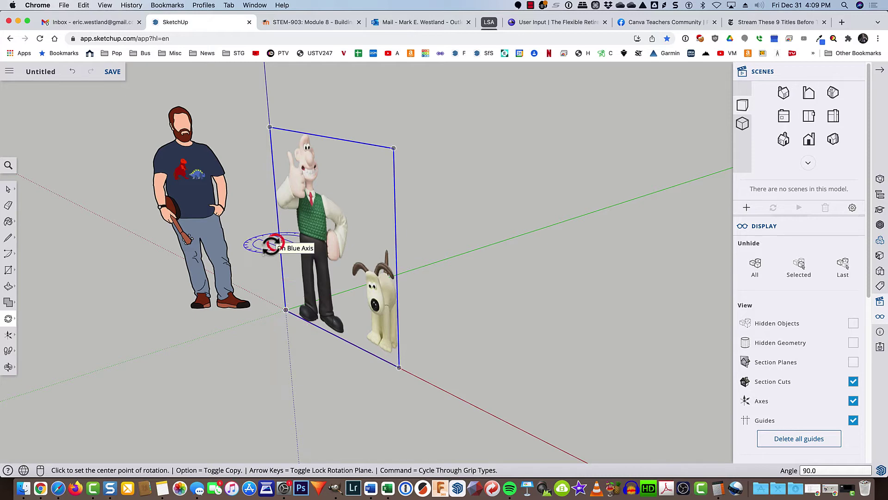
Explode the upright Wallace and Grommet image into a separate face and edges.
{"action": "key", "text": "space"}
{"action": "left_click", "coordinate": [268, 363]}
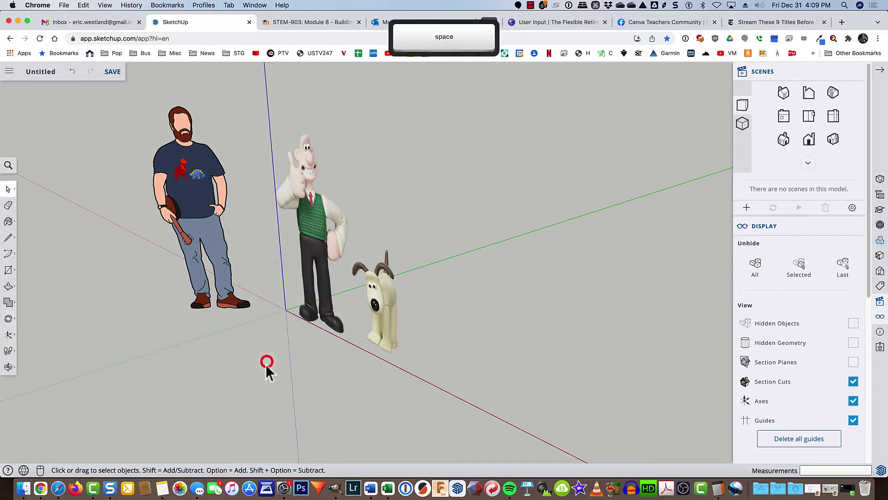
{"action": "middle_click_drag", "start_coordinate": [268, 363], "coordinate": [456, 377]}
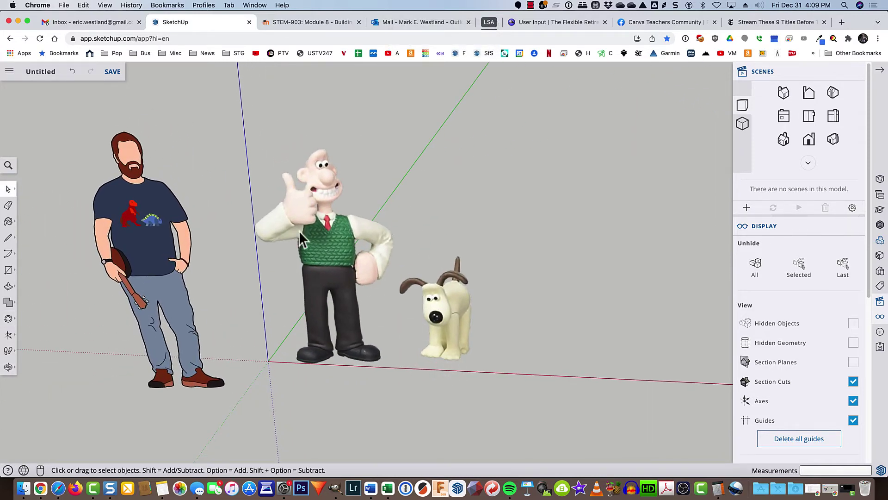
{"action": "left_click", "coordinate": [315, 238]}
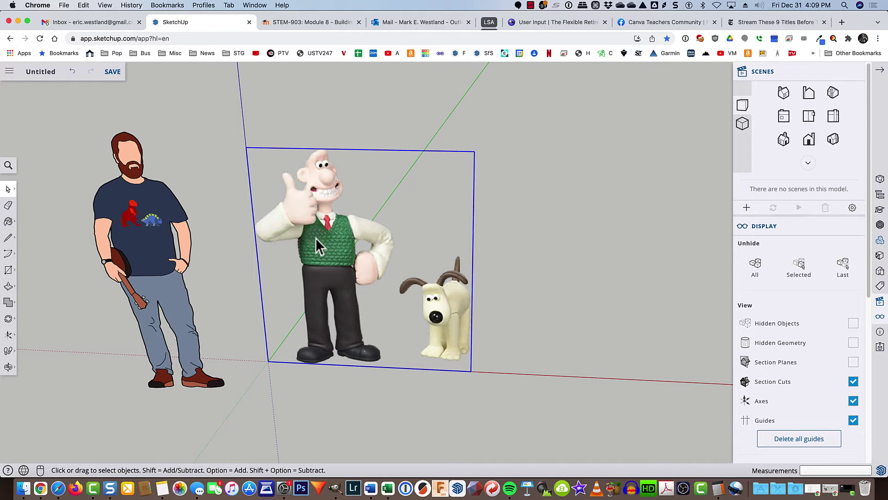
{"action": "right_click", "coordinate": [332, 239]}
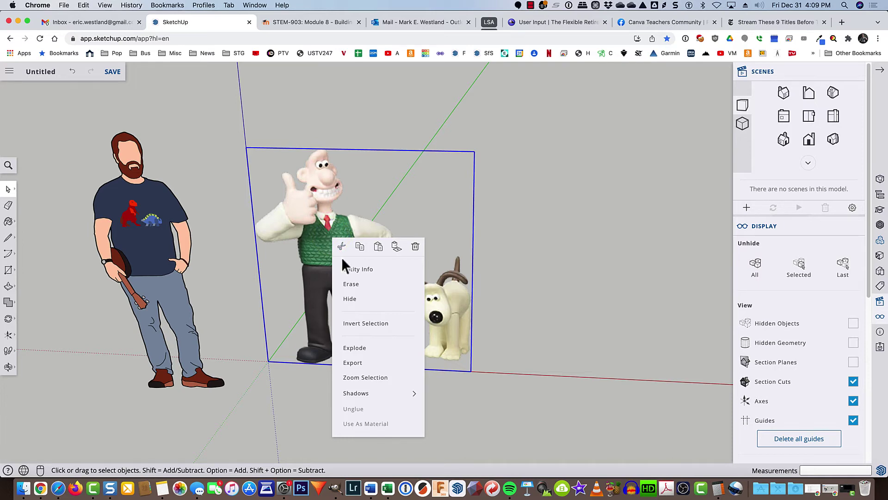
{"action": "left_click", "coordinate": [349, 352]}
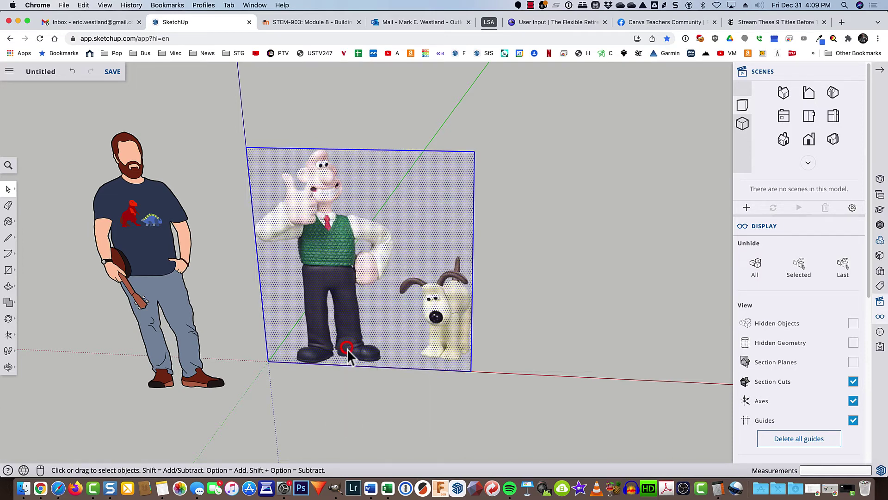
Make the exploded picture a component named WG, glued to None, with Always face camera enabled.
{"action": "right_click", "coordinate": [337, 234]}
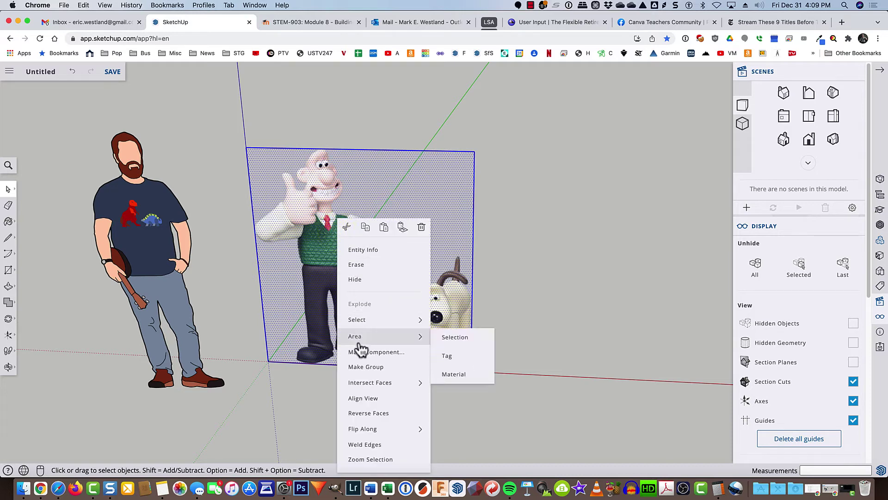
{"action": "left_click", "coordinate": [360, 352]}
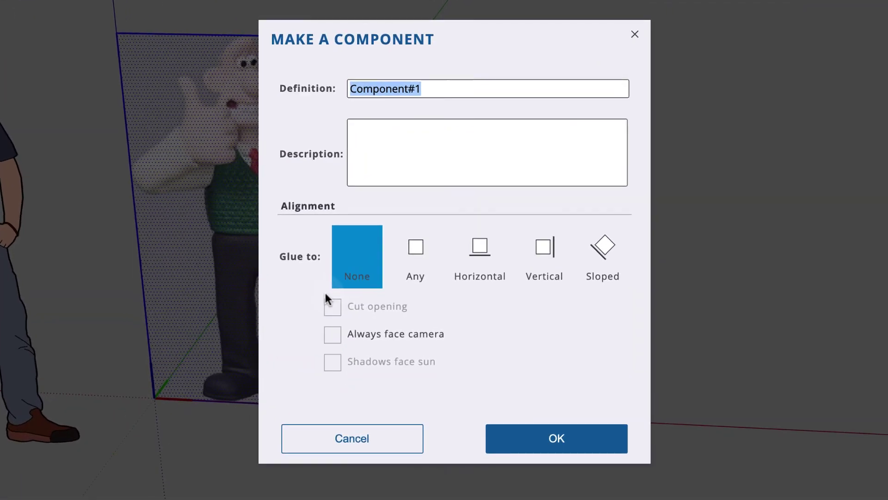
{"action": "type", "text": "WG"}
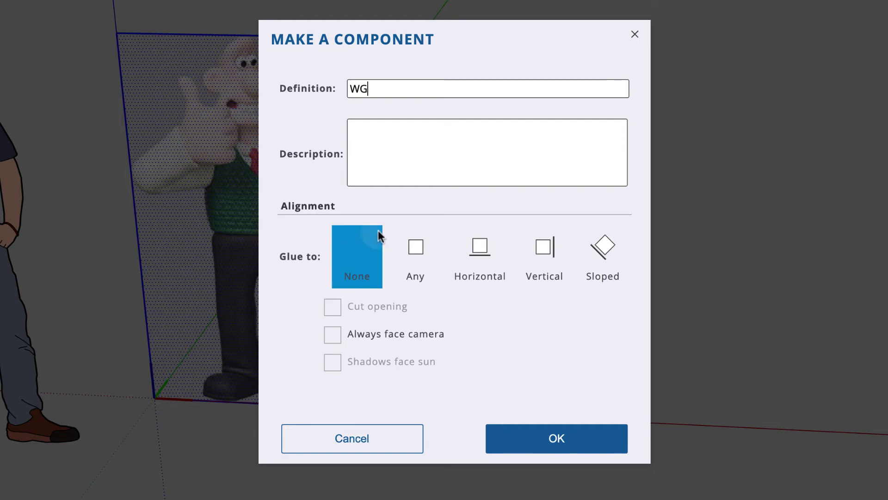
{"action": "left_click", "coordinate": [332, 338]}
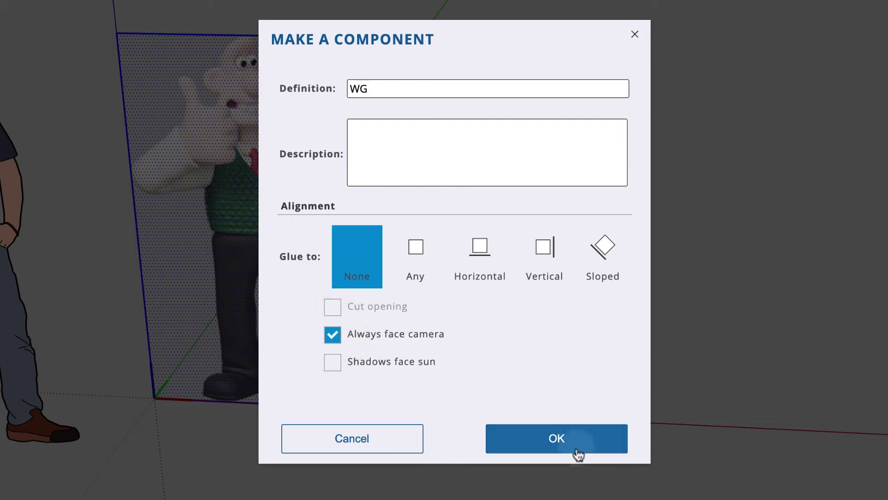
{"action": "left_click", "coordinate": [576, 447]}
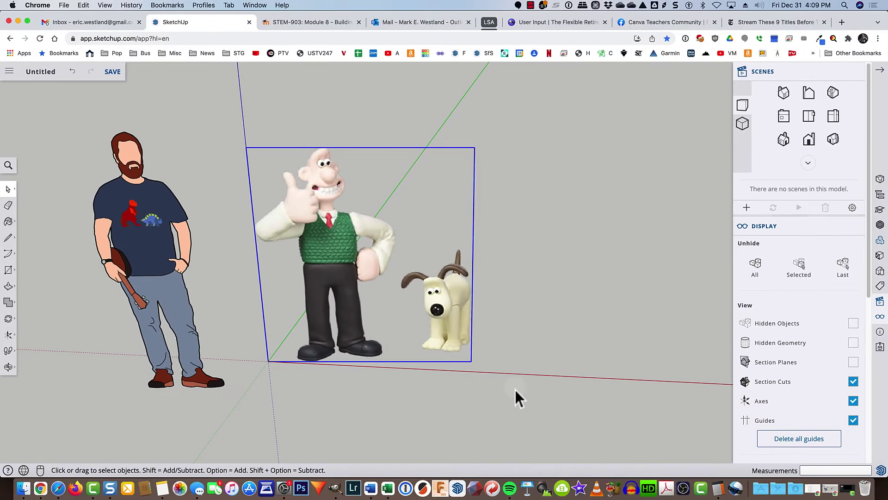
Examine the WG component beside the Ty figure from several sides to check how it follows the camera.
{"action": "middle_click_drag", "start_coordinate": [374, 407], "coordinate": [664, 347]}
{"action": "middle_click_drag", "start_coordinate": [163, 426], "coordinate": [199, 397]}
{"action": "scroll", "coordinate": [568, 380], "scroll_direction": "down", "scroll_amount": 5}
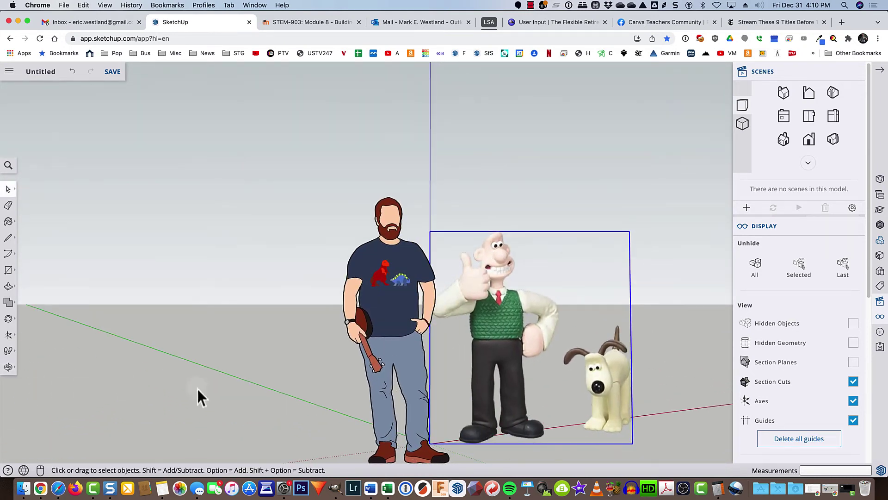
{"action": "middle_click_drag", "start_coordinate": [545, 396], "coordinate": [174, 410]}
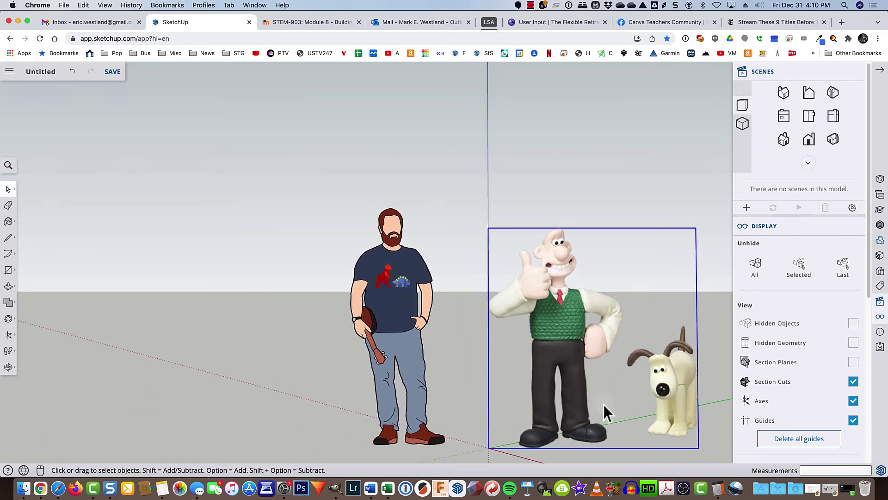
{"action": "middle_click_drag", "start_coordinate": [603, 411], "coordinate": [376, 380]}
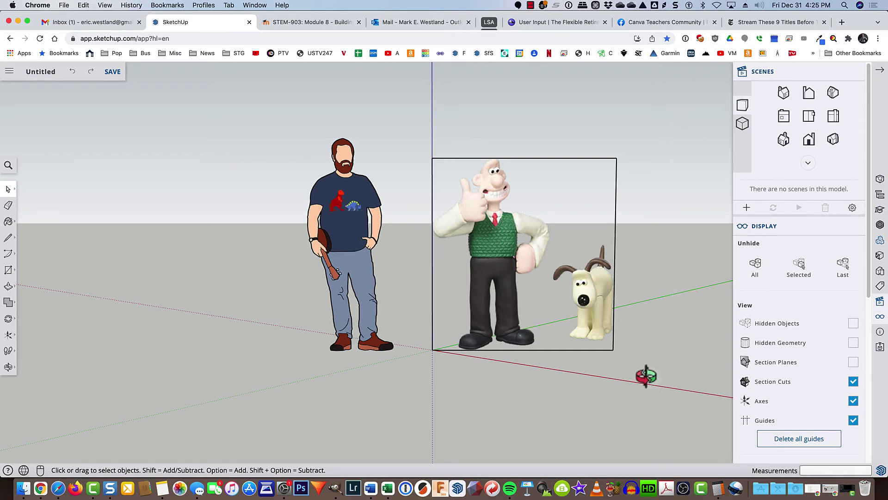
{"action": "middle_click_drag", "start_coordinate": [646, 375], "coordinate": [666, 378]}
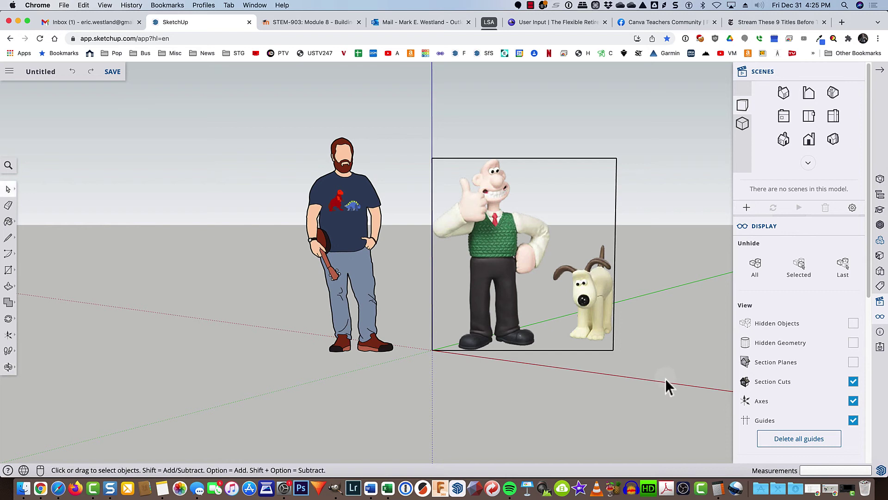
Edit the WG component to hide the four border edges around the picture, and close the component.
{"action": "right_click", "coordinate": [502, 244]}
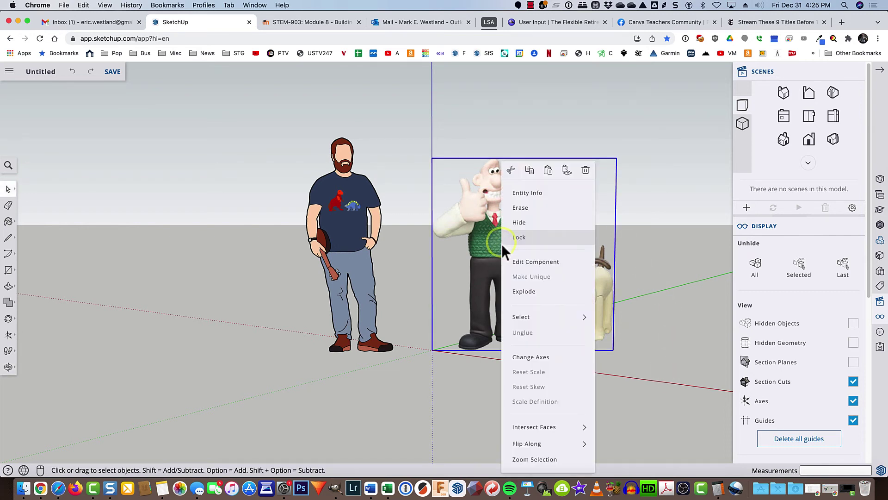
{"action": "left_click", "coordinate": [527, 263]}
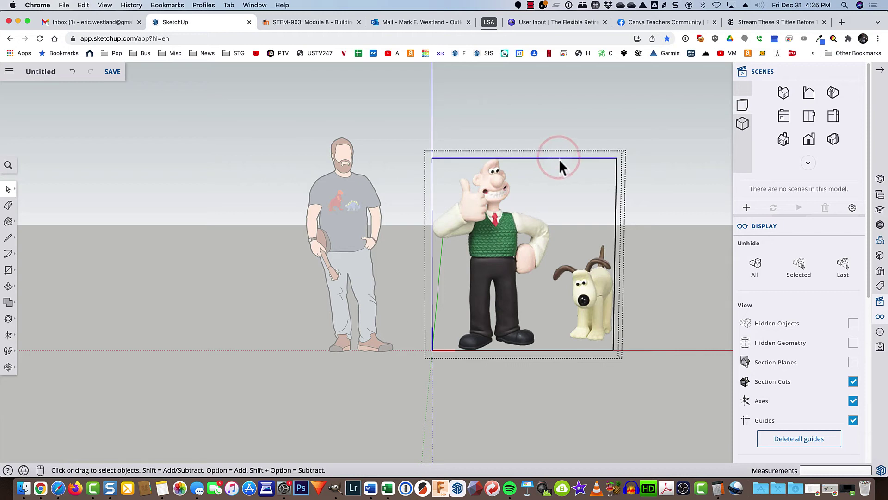
{"action": "key", "text": "shift"}
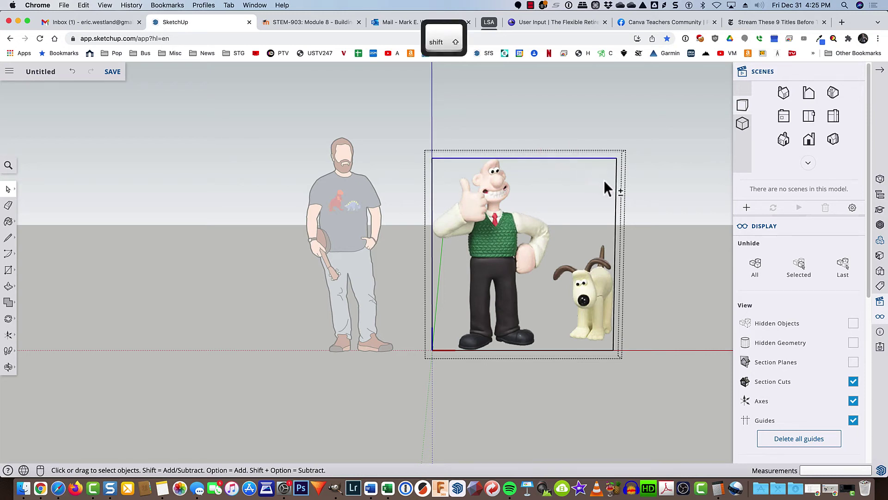
{"action": "left_click", "coordinate": [615, 190], "text": "shift"}
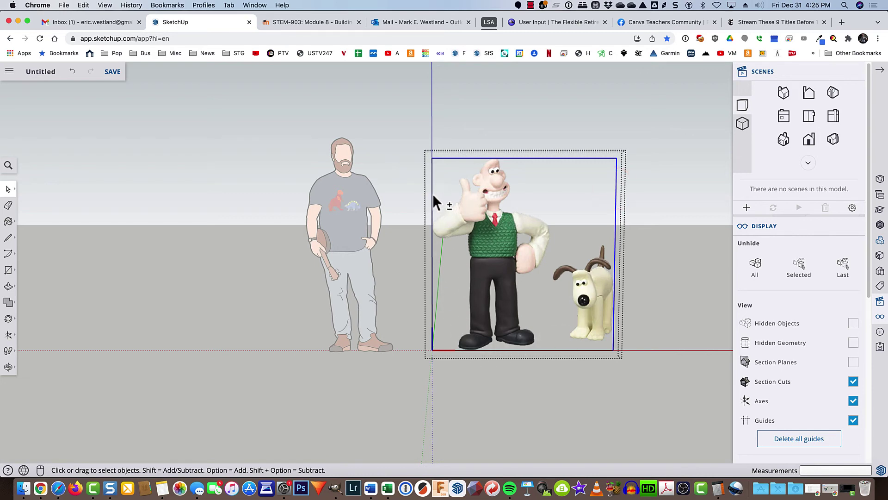
{"action": "left_click", "coordinate": [531, 349], "text": "shift"}
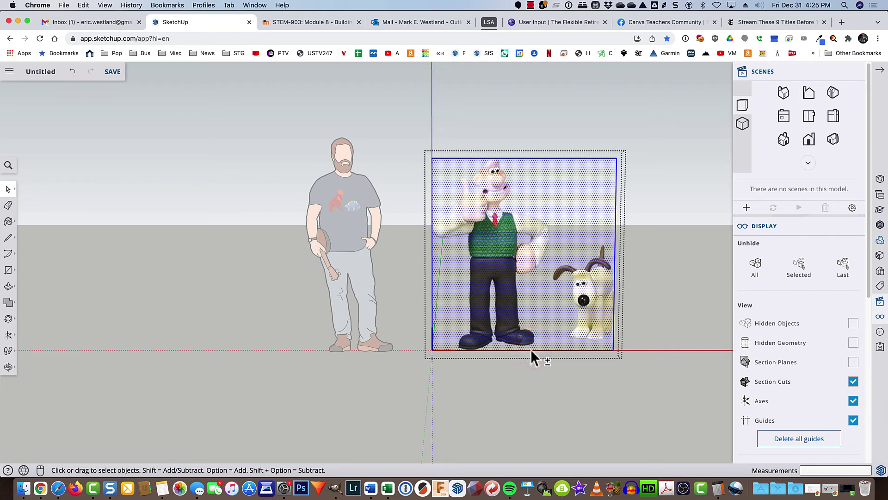
{"action": "left_click", "coordinate": [531, 348], "text": "shift"}
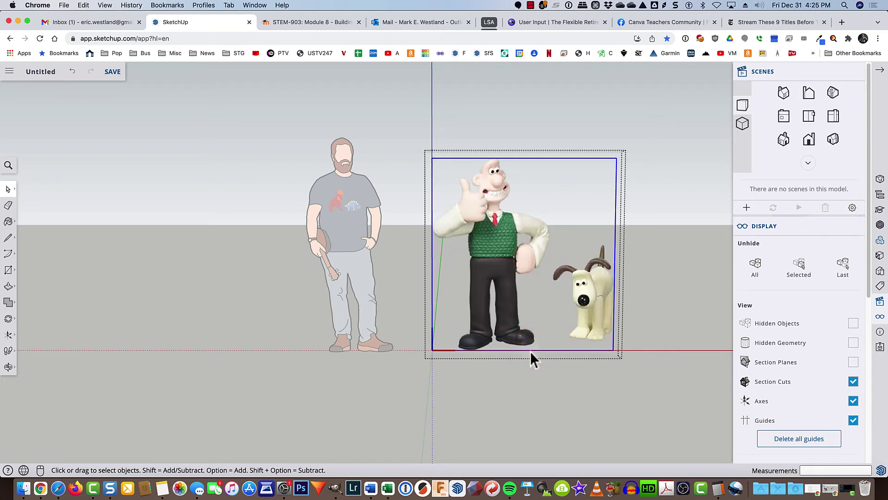
{"action": "right_click", "coordinate": [530, 351]}
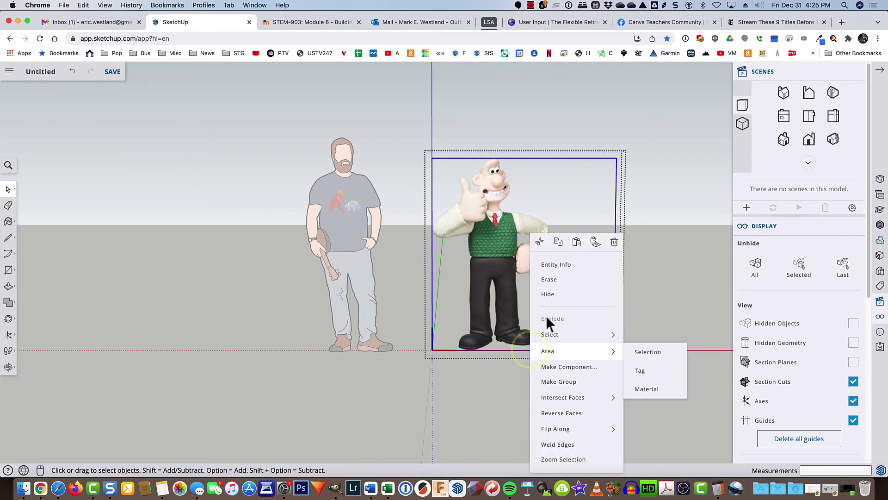
{"action": "left_click", "coordinate": [549, 295]}
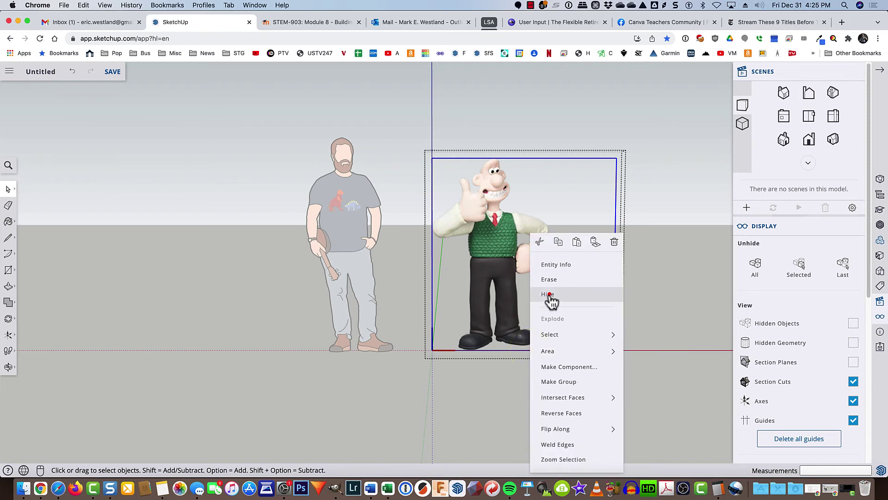
{"action": "left_click", "coordinate": [662, 271]}
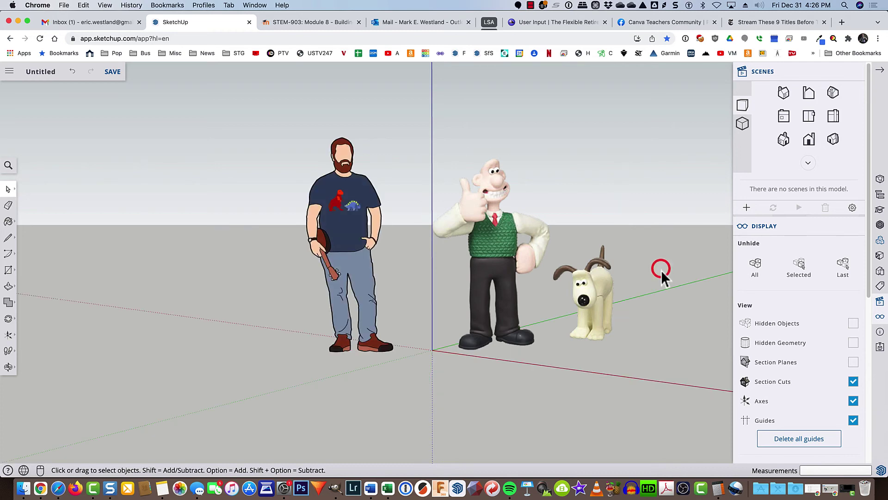
Check the borderless WG component next to the Ty figure from different viewing angles.
{"action": "key", "text": "o"}
{"action": "left_click_drag", "start_coordinate": [655, 358], "coordinate": [494, 363]}
{"action": "key", "text": "space"}
{"action": "mouse_move", "coordinate": [650, 362]}
{"action": "middle_mouse_down"}
{"action": "mouse_move", "coordinate": [484, 361]}
{"action": "mouse_move", "coordinate": [652, 370]}
{"action": "middle_mouse_up"}
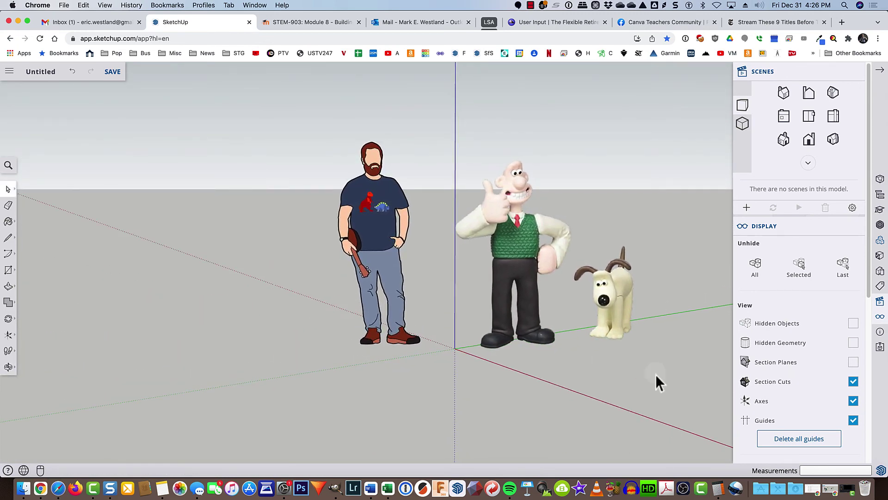